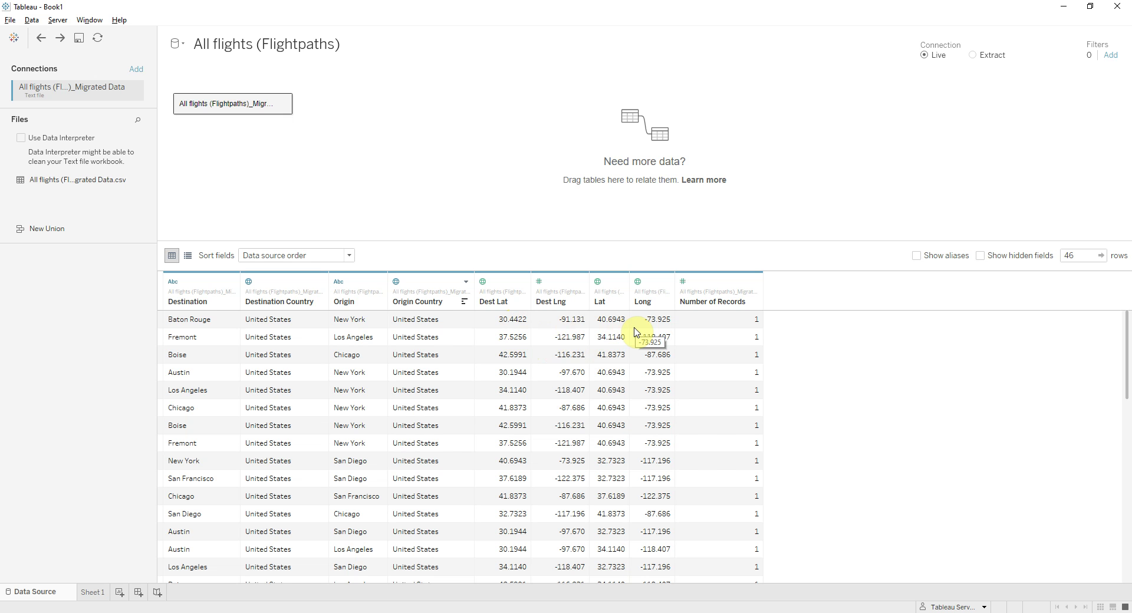
Inspect the All flights data grid's destination and origin latitude/longitude values
{"action": "left_click_drag", "start_coordinate": [636, 332], "coordinate": [575, 341]}
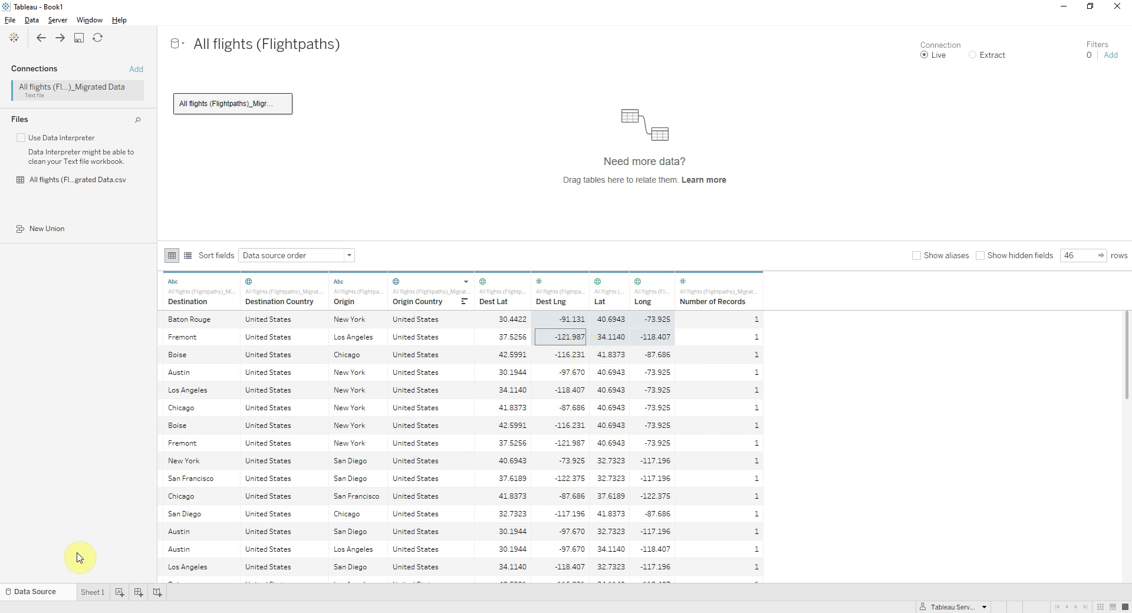
On Sheet 1, start a new calculated field named 'Destination Point'
{"action": "left_click", "coordinate": [92, 593]}
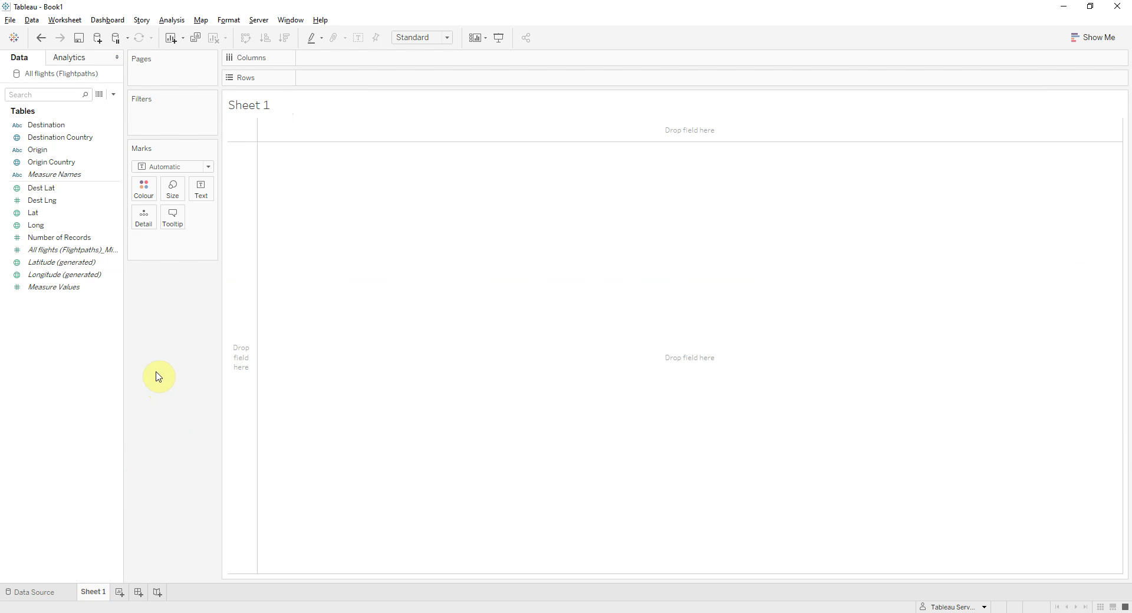
{"action": "left_click", "coordinate": [113, 95]}
{"action": "left_click", "coordinate": [106, 108]}
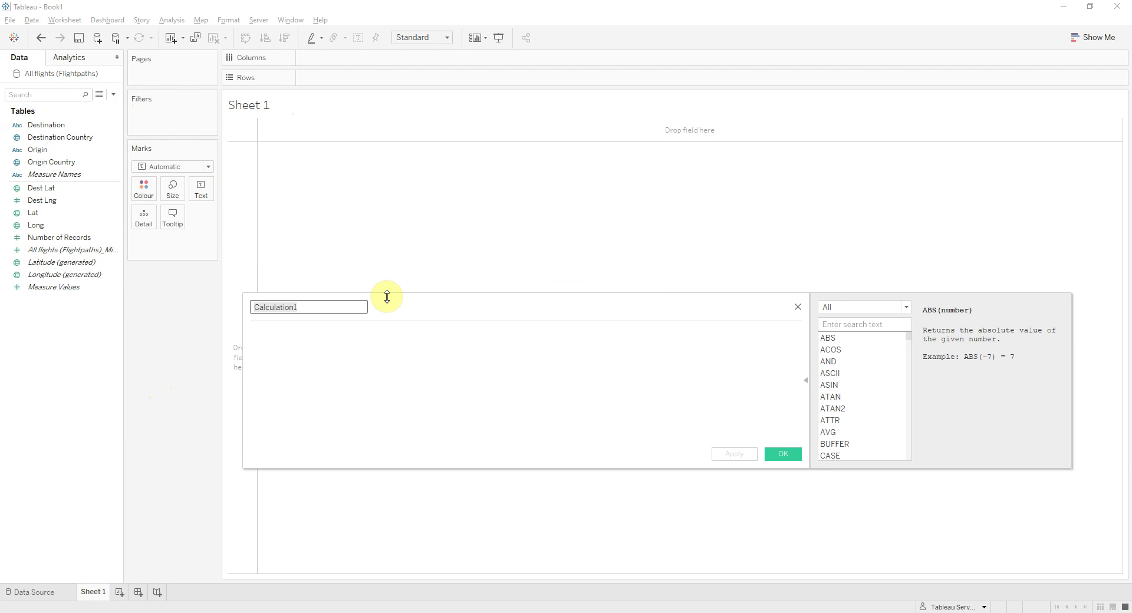
{"action": "type", "text": "Destination "}
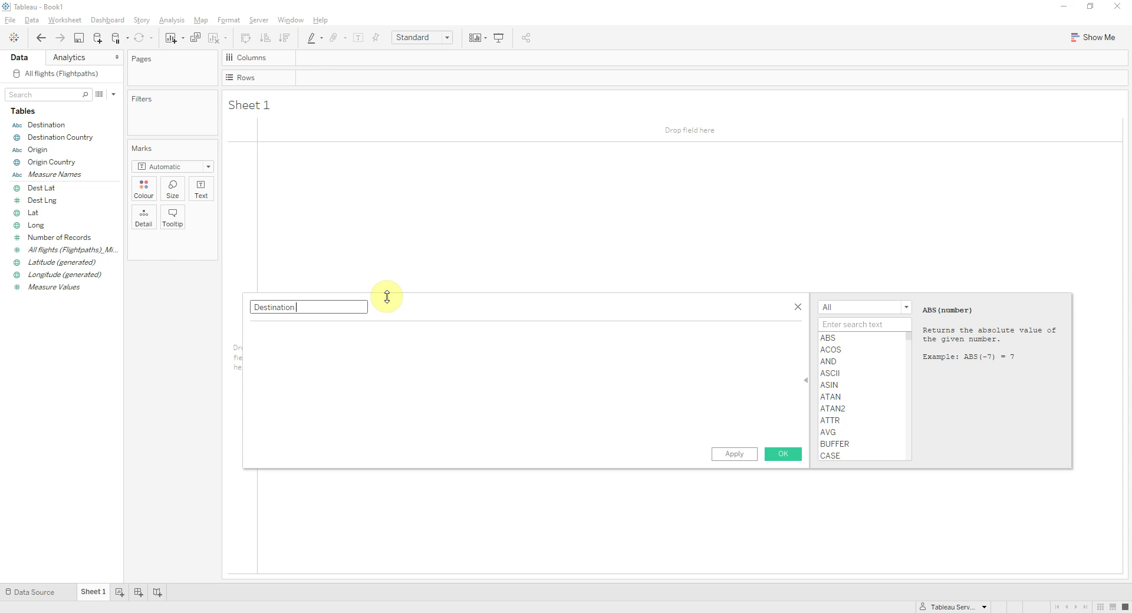
{"action": "type", "text": "Point"}
{"action": "key", "text": "Tab"}
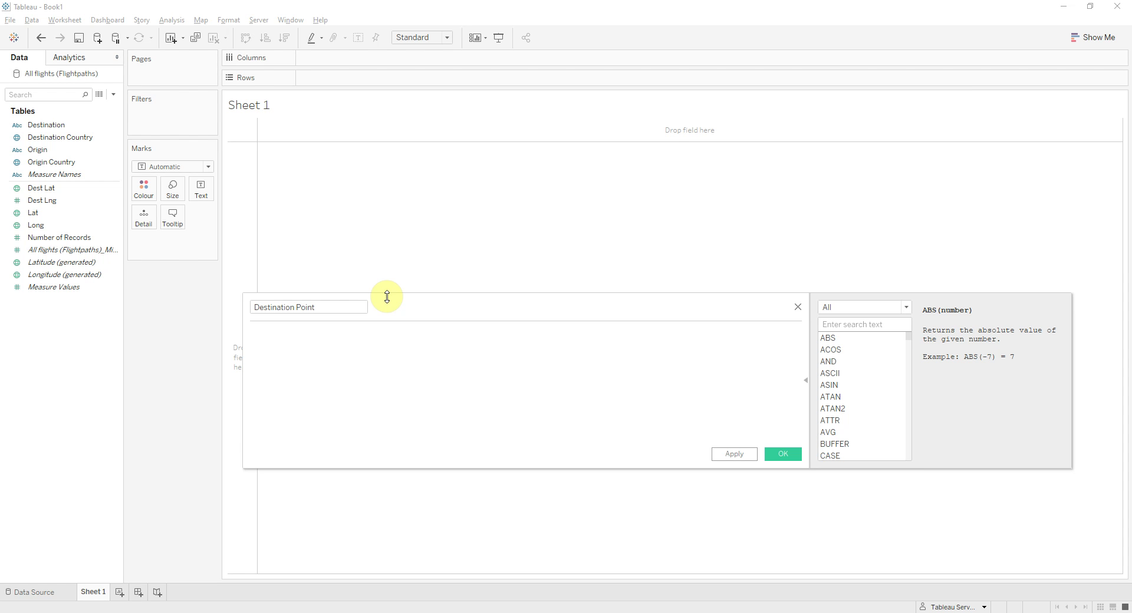
Define it as MAKEPOINT([Dest Lat],[Dest Lng]) and save the calculation
{"action": "type", "text": "make"}
{"action": "key", "text": "Down"}
{"action": "key", "text": "Down"}
{"action": "key", "text": "Down"}
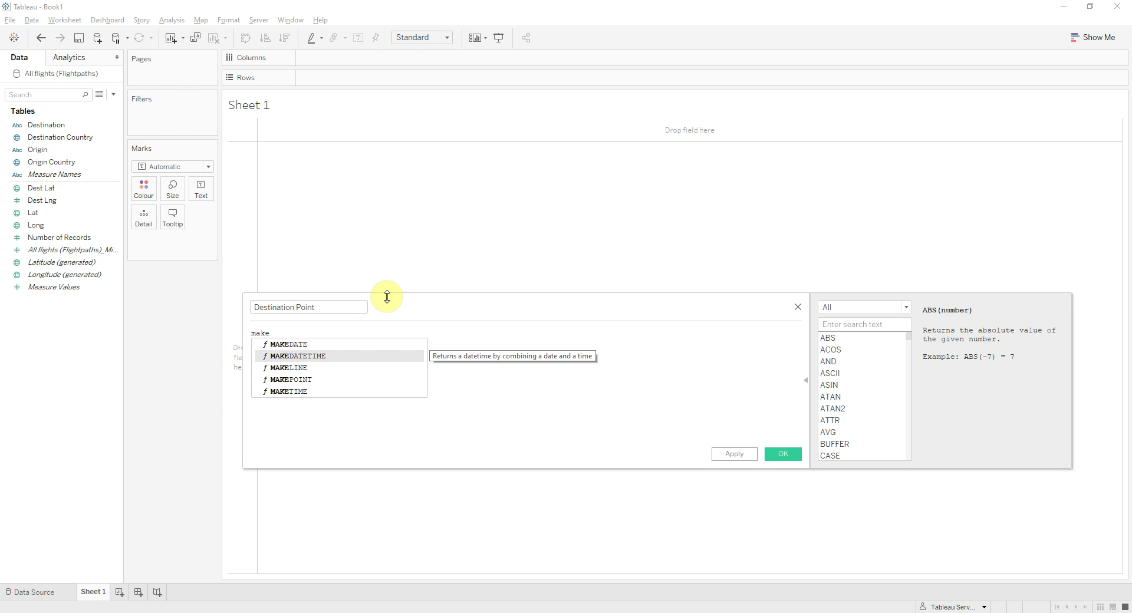
{"action": "key", "text": "Return"}
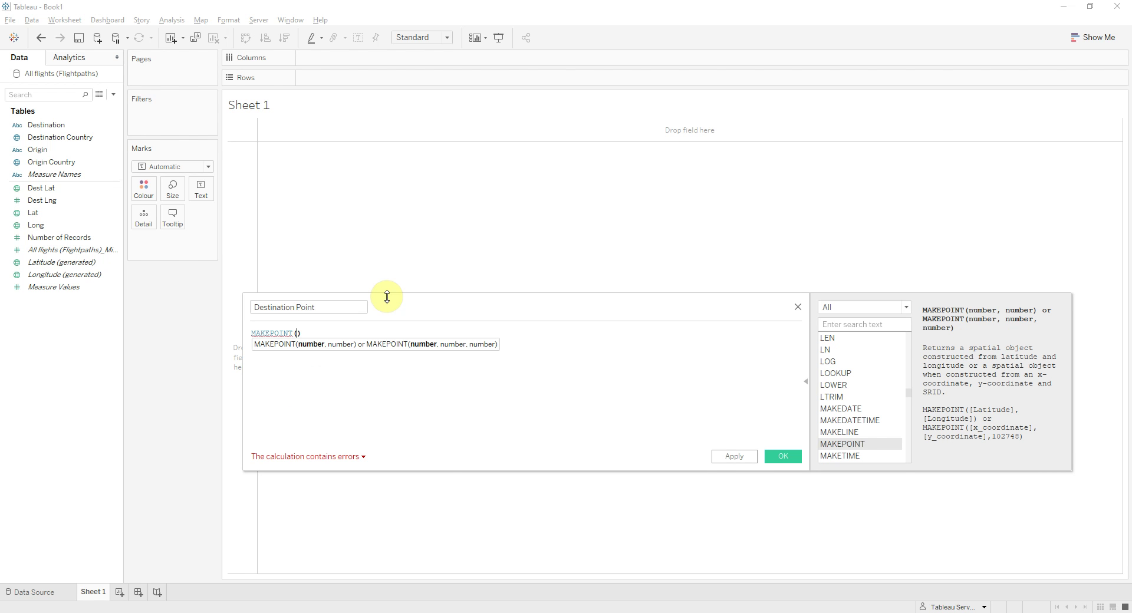
{"action": "type", "text": "la"}
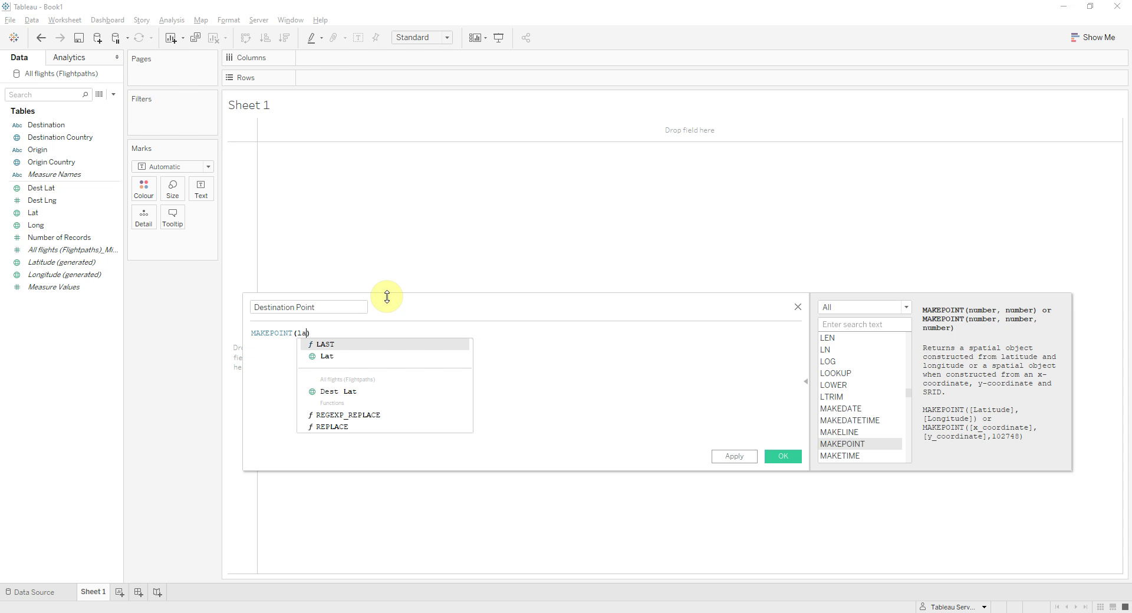
{"action": "key", "text": "BackSpace"}
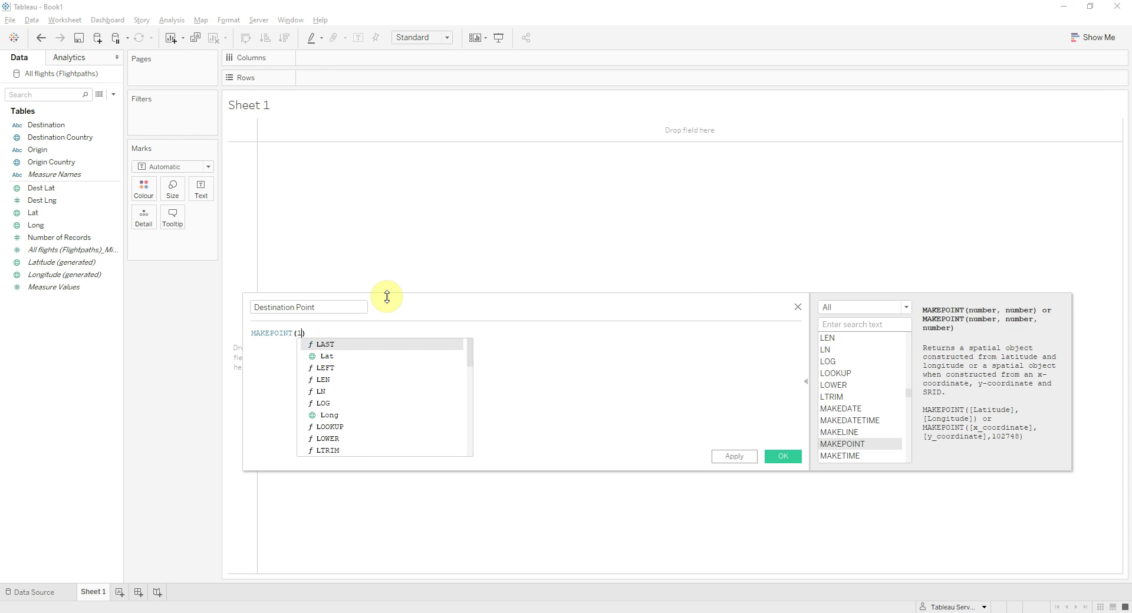
{"action": "key", "text": "BackSpace"}
{"action": "type", "text": "dest"}
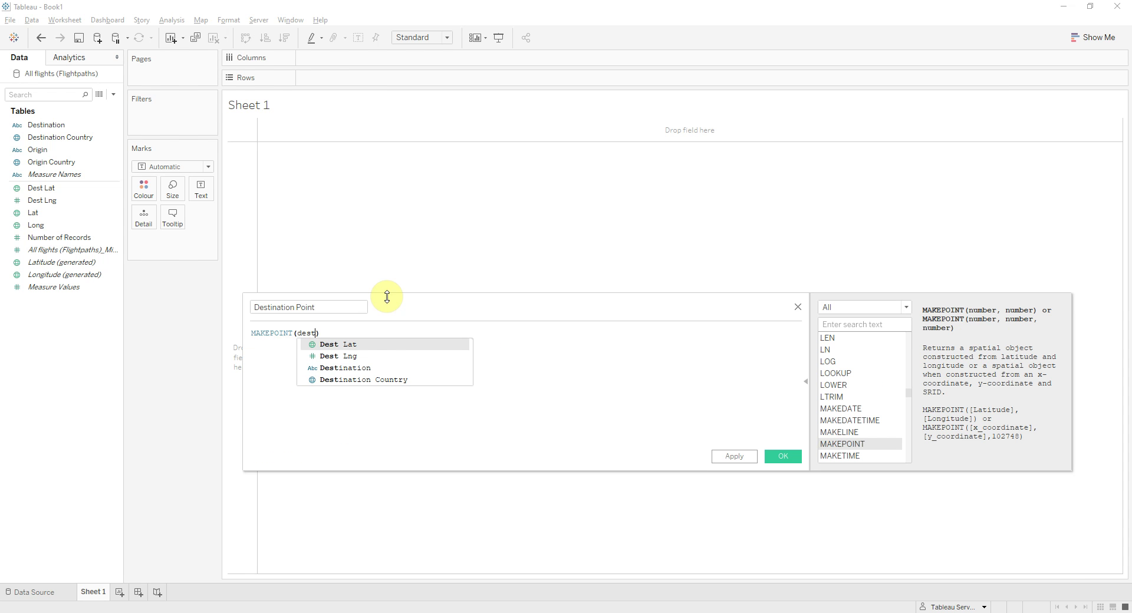
{"action": "key", "text": "Return"}
{"action": "type", "text": ",dest"}
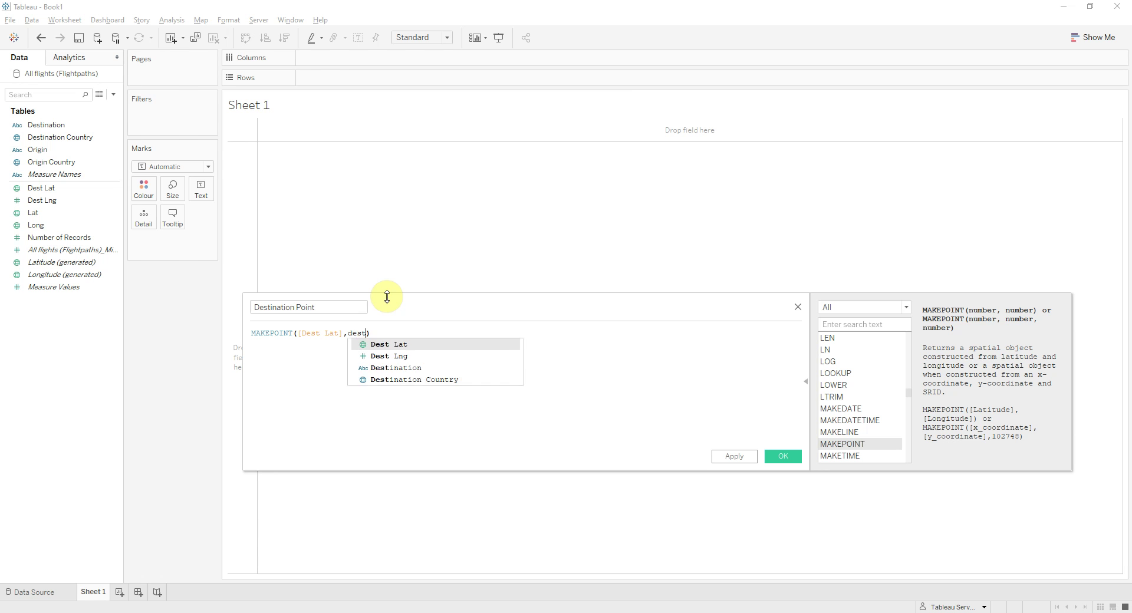
{"action": "key", "text": "Down"}
{"action": "key", "text": "Return"}
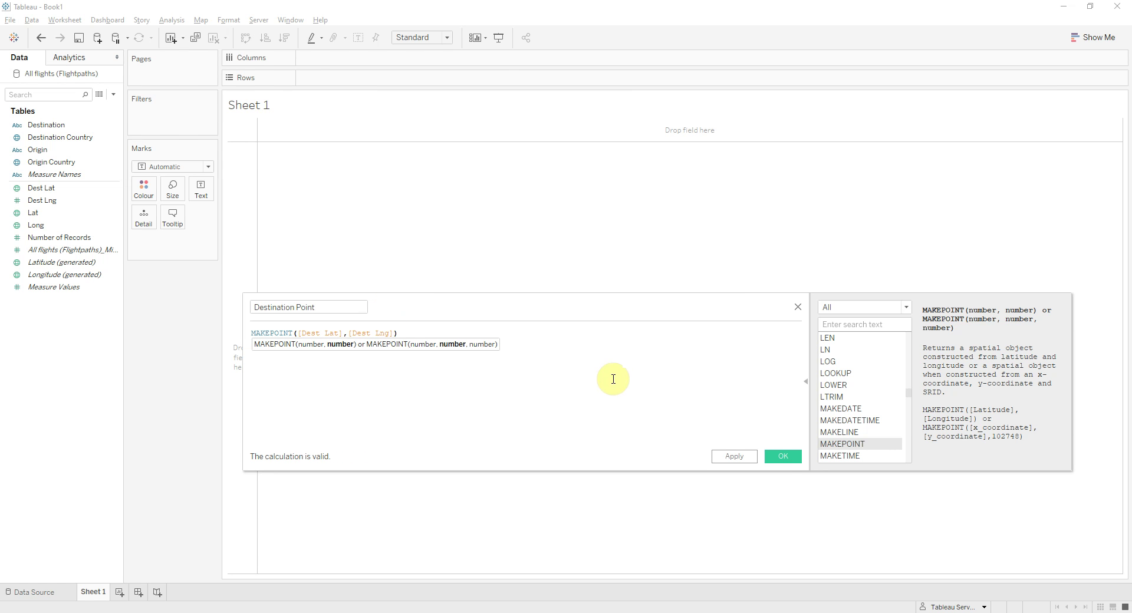
{"action": "left_click", "coordinate": [780, 458]}
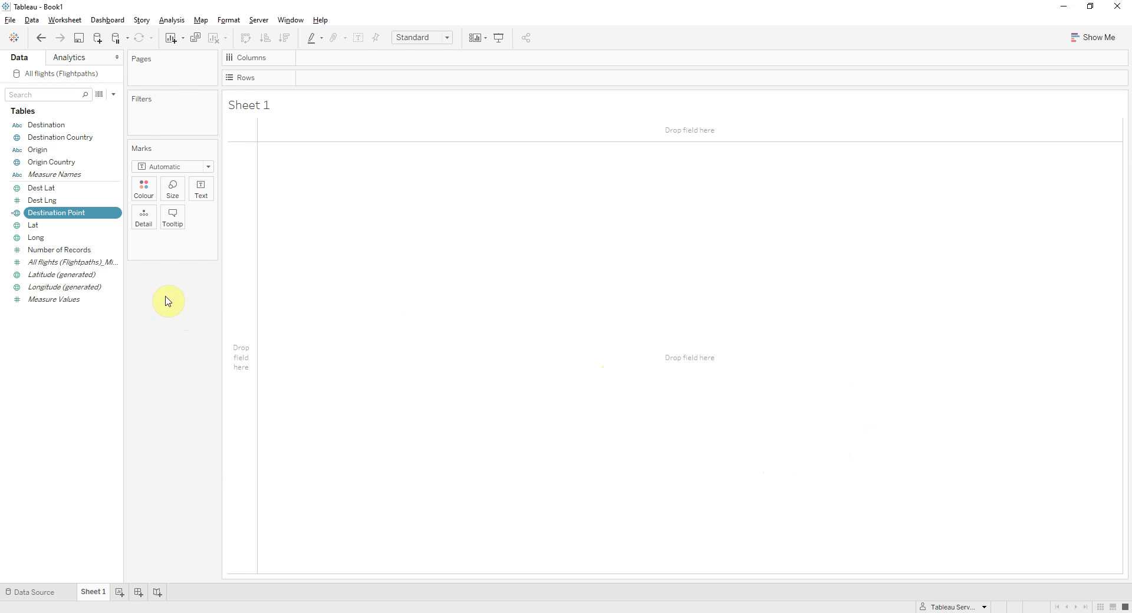
Start a new calculated field named 'Origin Point'
{"action": "left_click", "coordinate": [112, 94]}
{"action": "left_click", "coordinate": [100, 112]}
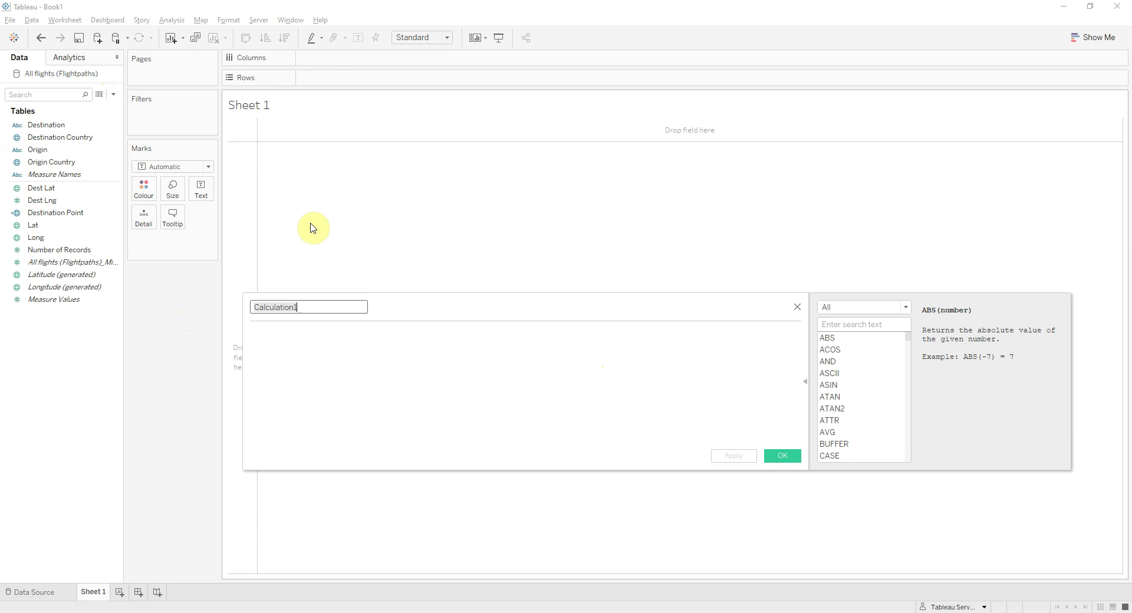
{"action": "type", "text": "Origin "}
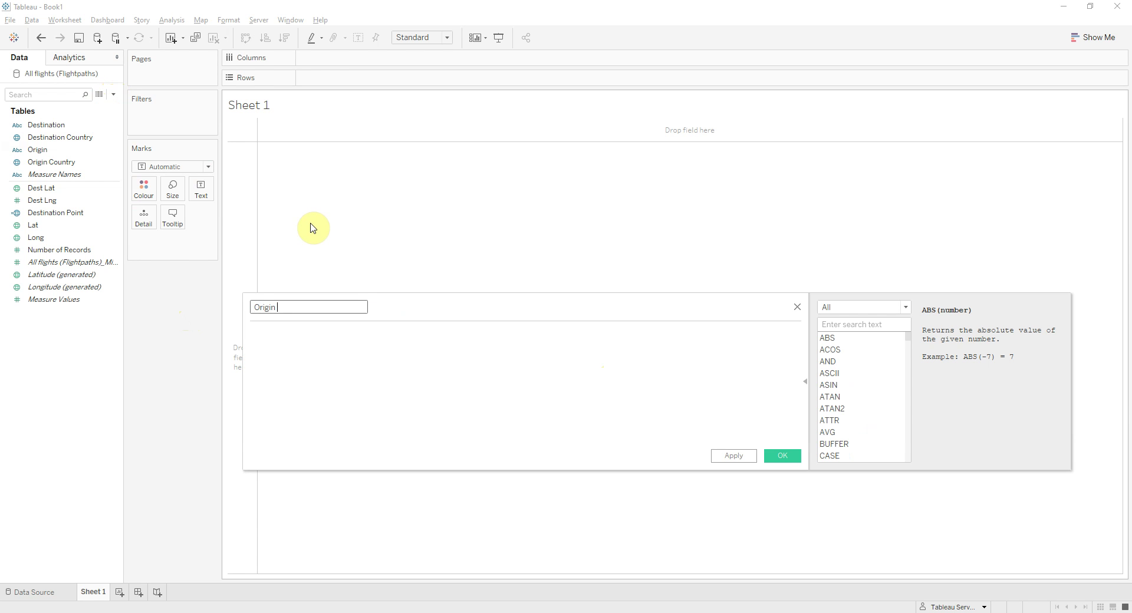
{"action": "type", "text": "Point"}
{"action": "key", "text": "Tab"}
Define it as MAKEPOINT([Lat],[Long]) and save the calculation
{"action": "type", "text": "mak"}
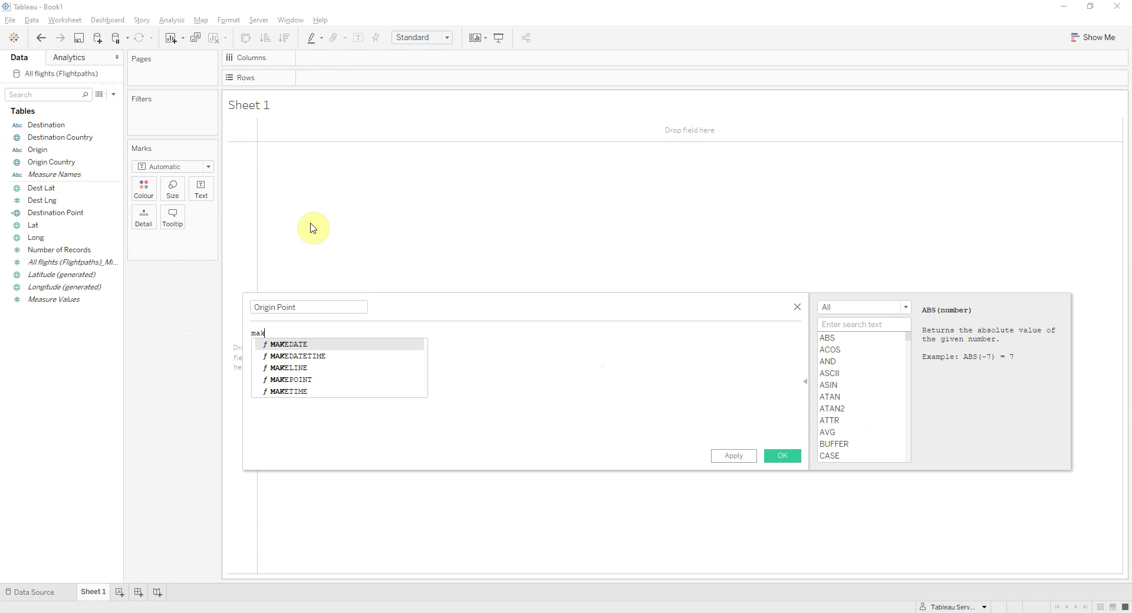
{"action": "type", "text": "epoi"}
{"action": "key", "text": "Return"}
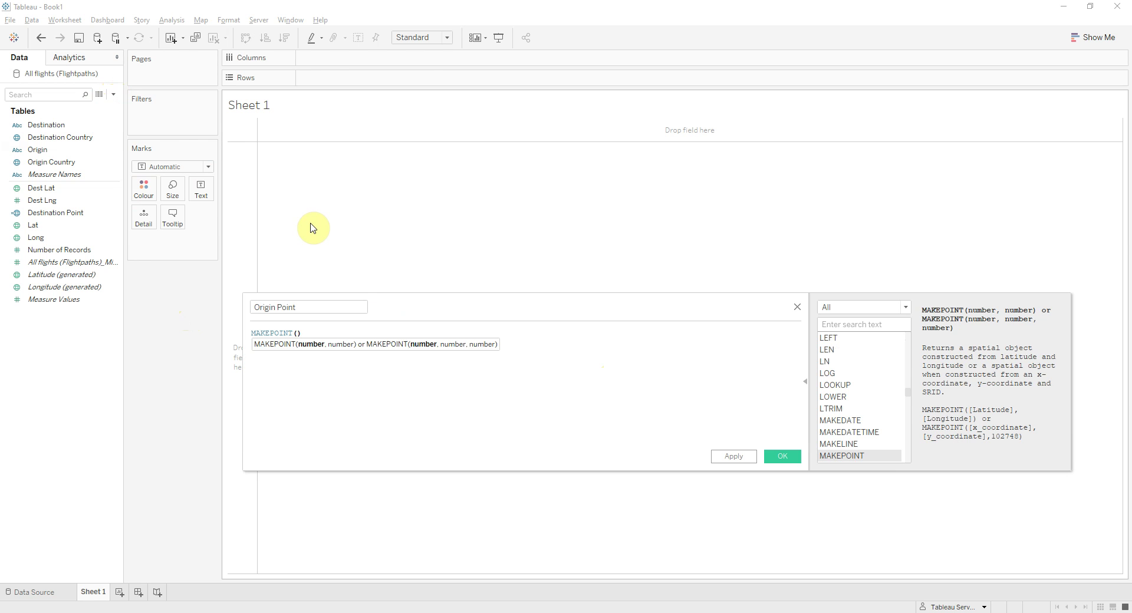
{"action": "type", "text": "la"}
{"action": "key", "text": "Return"}
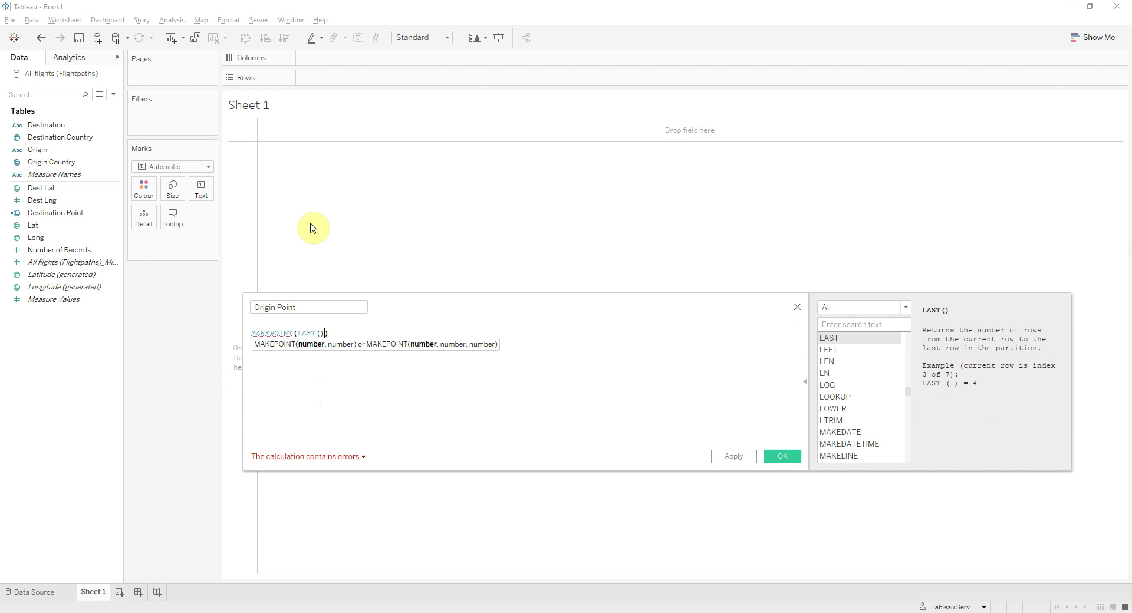
{"action": "key", "text": "ctrl+z"}
{"action": "type", "text": "a"}
{"action": "key", "text": "Down"}
{"action": "key", "text": "Return"}
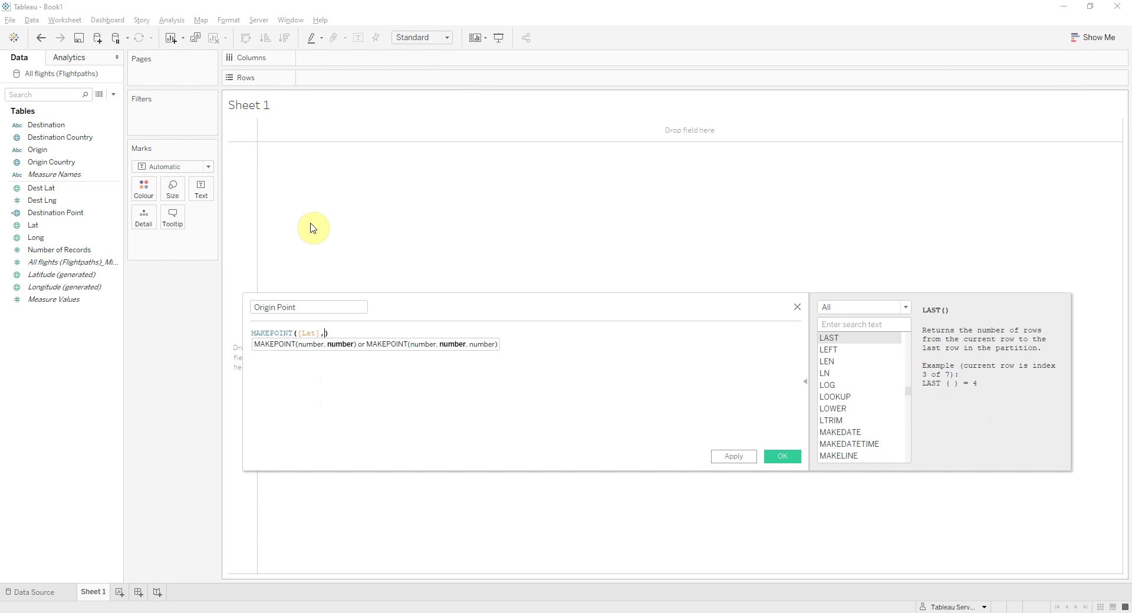
{"action": "type", "text": ",lon"}
{"action": "key", "text": "Return"}
{"action": "left_click", "coordinate": [789, 457]}
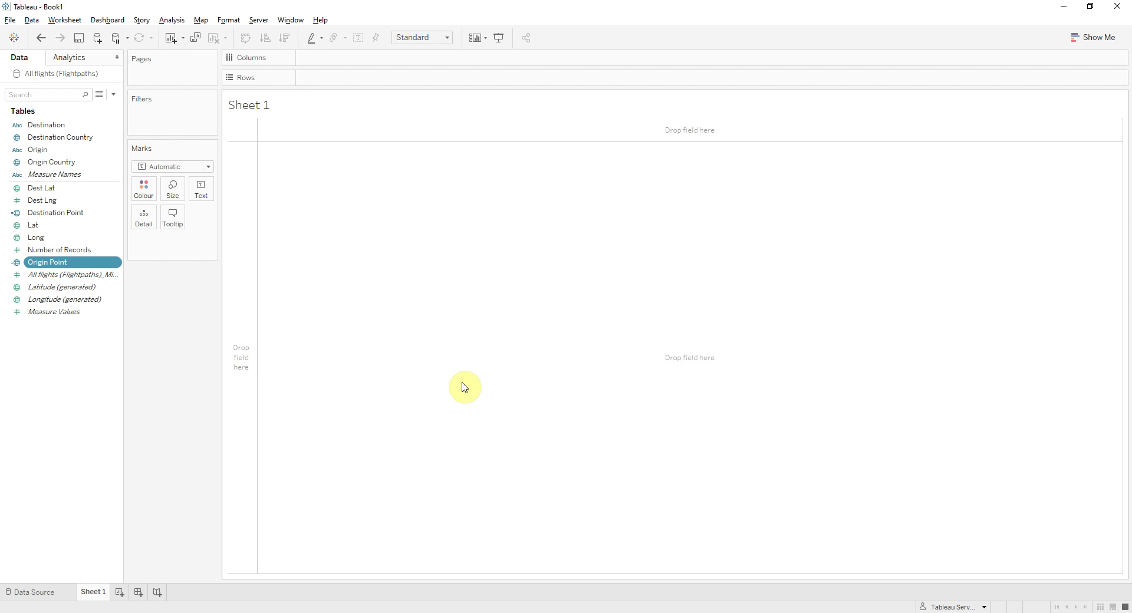
Start a new calculated field named 'Distance'
{"action": "left_click", "coordinate": [114, 95]}
{"action": "left_click", "coordinate": [106, 106]}
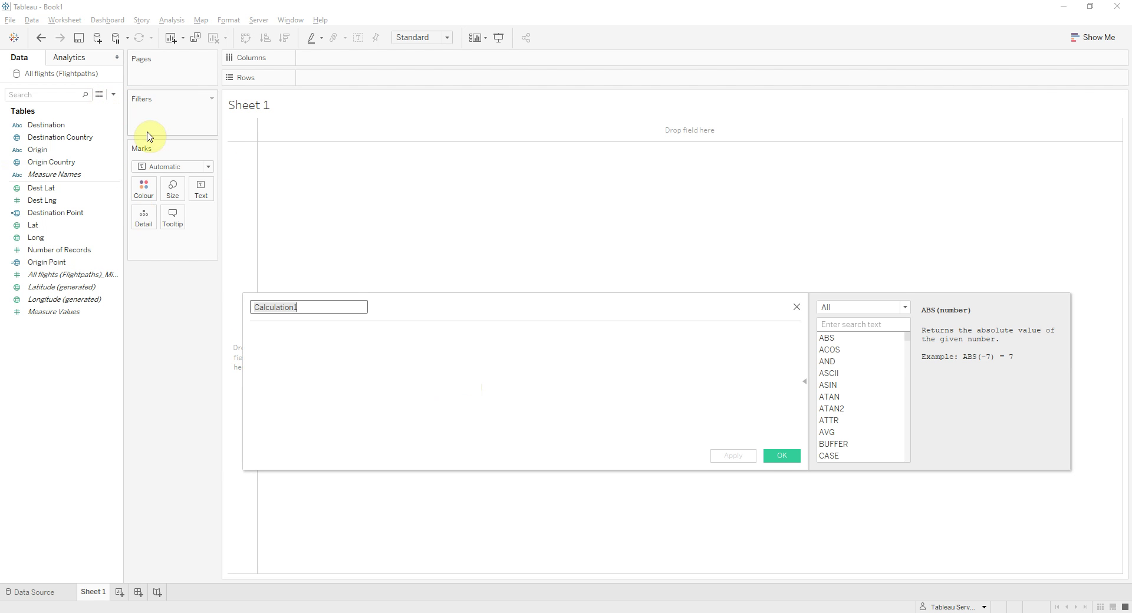
{"action": "type", "text": "Distance"}
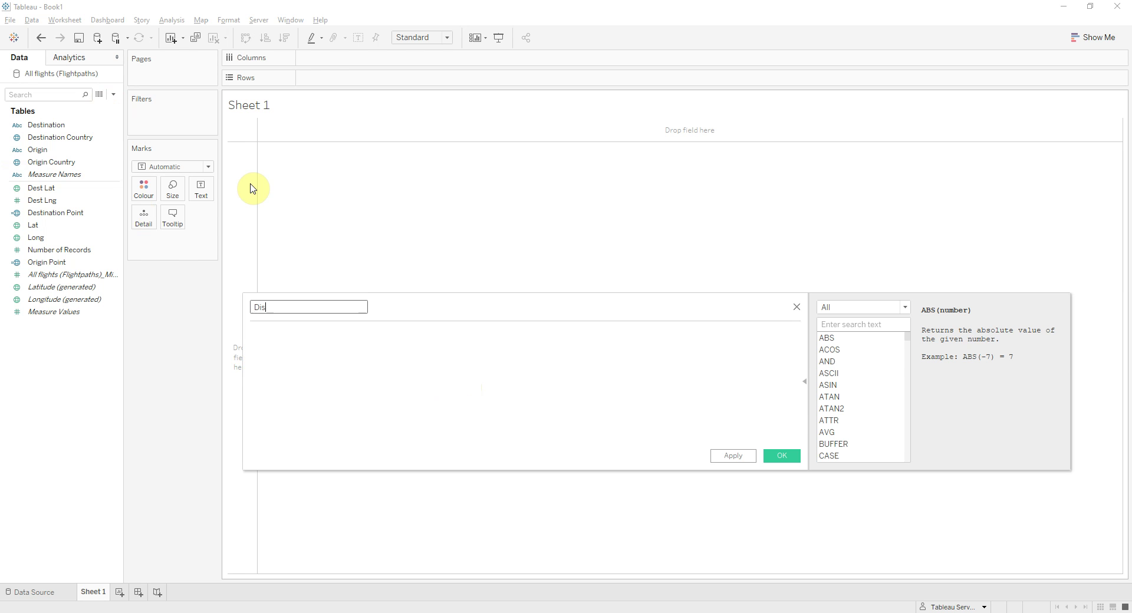
{"action": "key", "text": "Tab"}
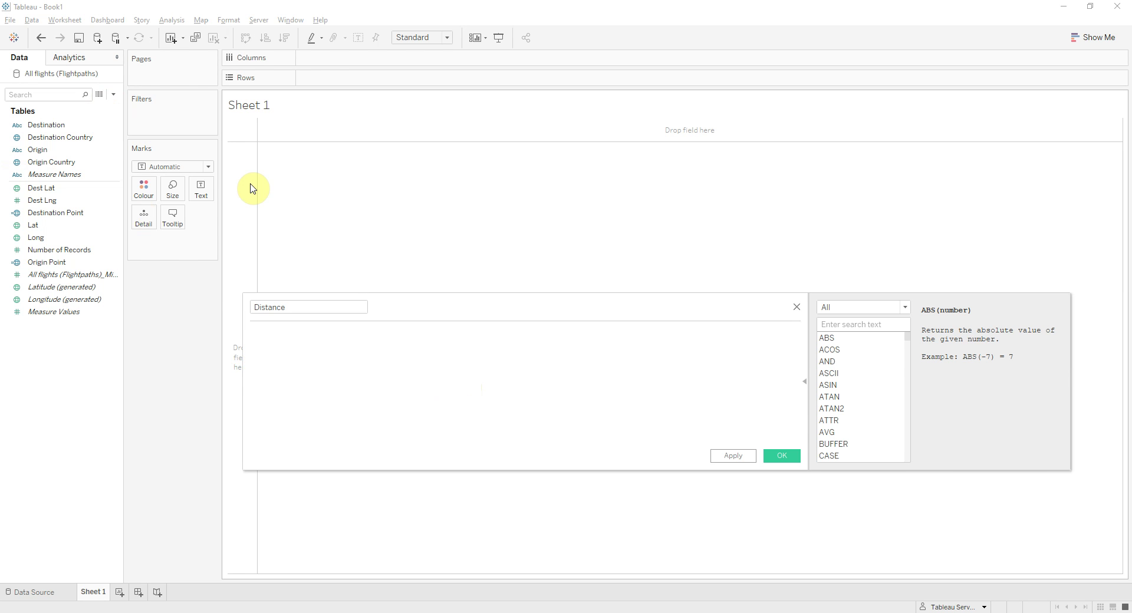
Define it as MAKELINE([Destination Point],[Origin Point]) and save the calculation
{"action": "type", "text": "mak"}
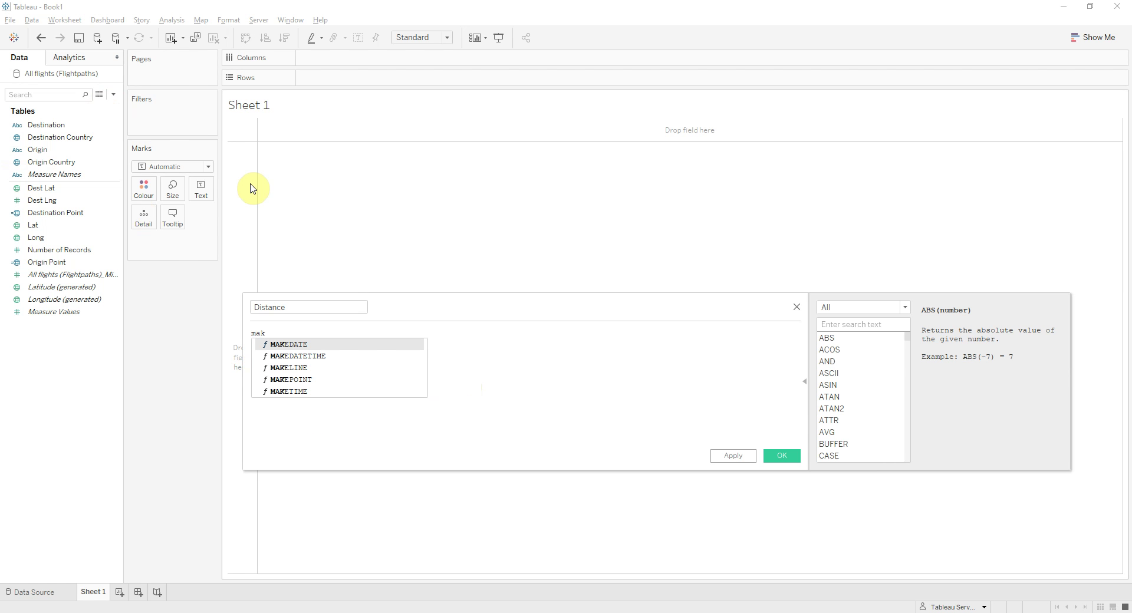
{"action": "key", "text": "Down"}
{"action": "key", "text": "Down"}
{"action": "key", "text": "Return"}
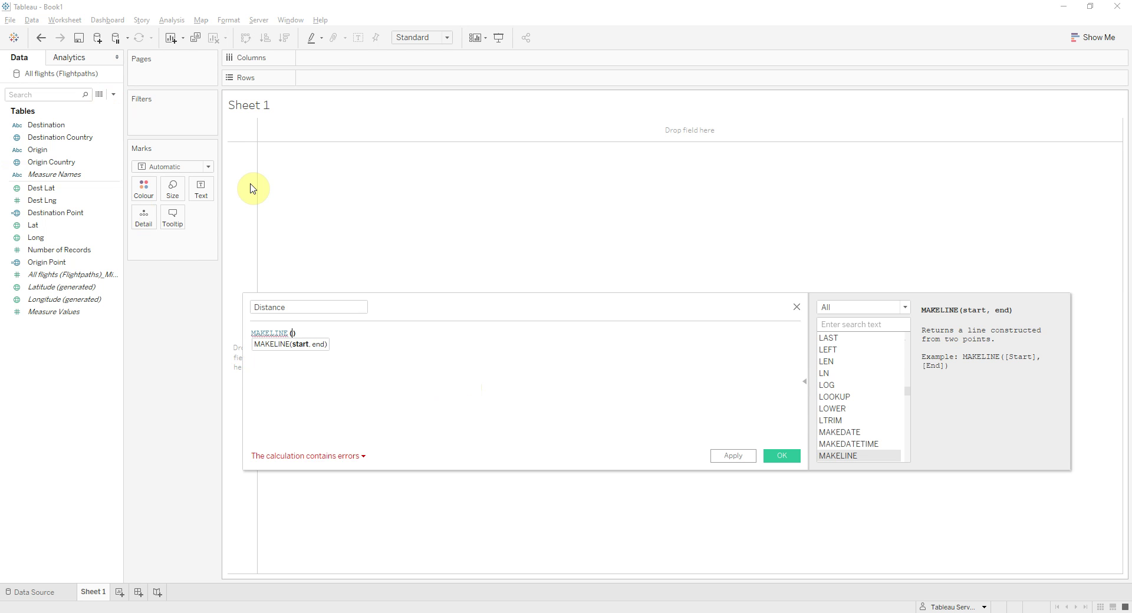
{"action": "type", "text": "desti"}
{"action": "key", "text": "Down"}
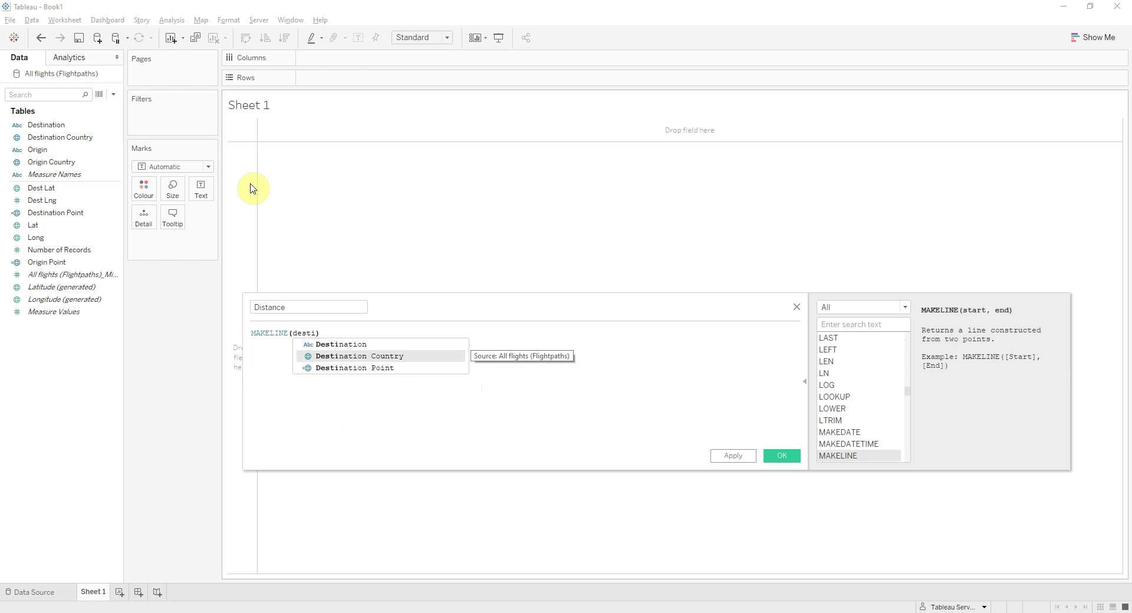
{"action": "key", "text": "Down"}
{"action": "key", "text": "Return"}
{"action": "type", "text": ","}
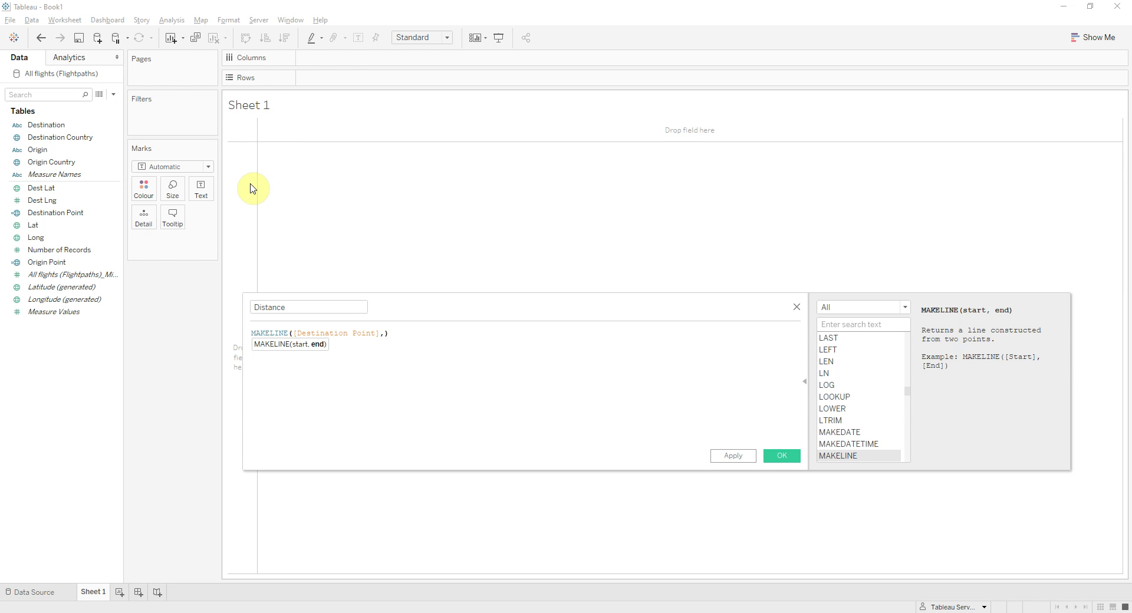
{"action": "type", "text": "ori"}
{"action": "key", "text": "Down"}
{"action": "key", "text": "Down"}
{"action": "key", "text": "Return"}
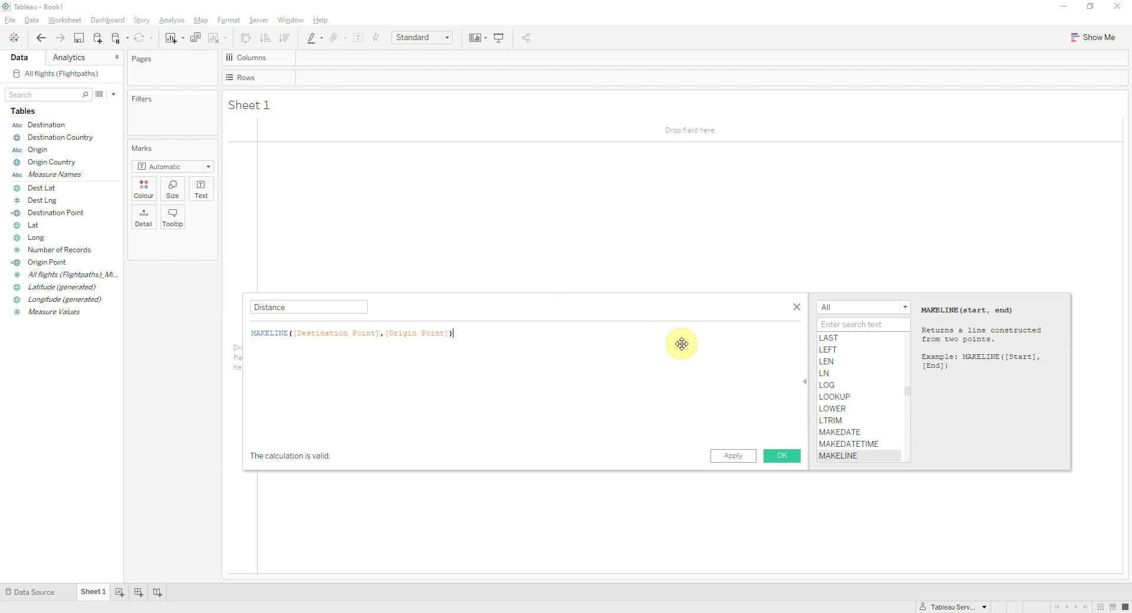
{"action": "left_click", "coordinate": [784, 457]}
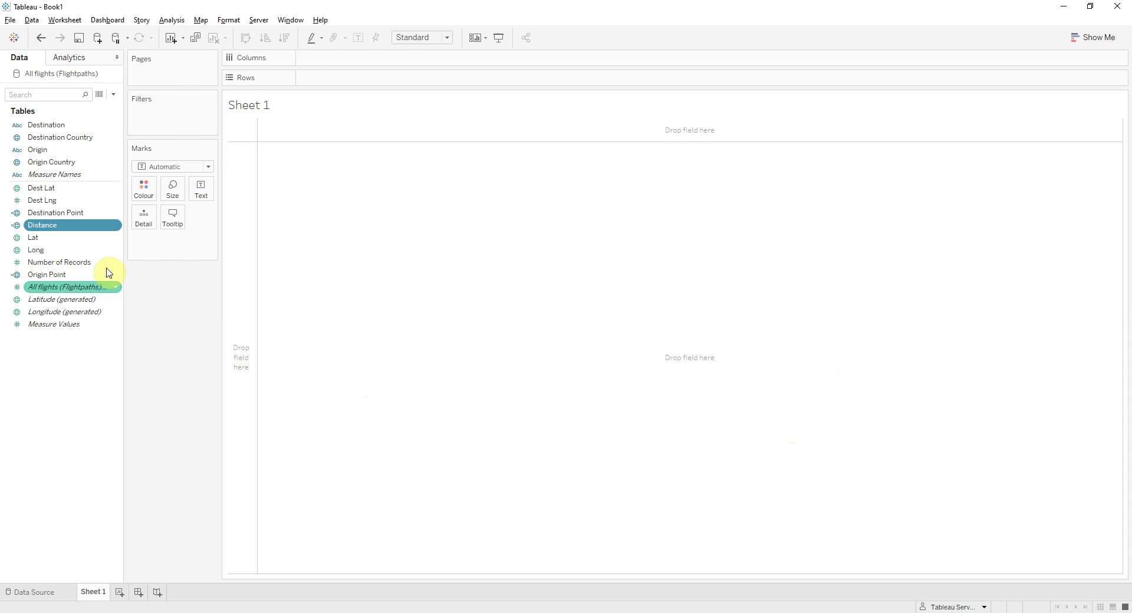
Map the Distance flight lines and colour them by Destination
{"action": "double_click", "coordinate": [68, 229]}
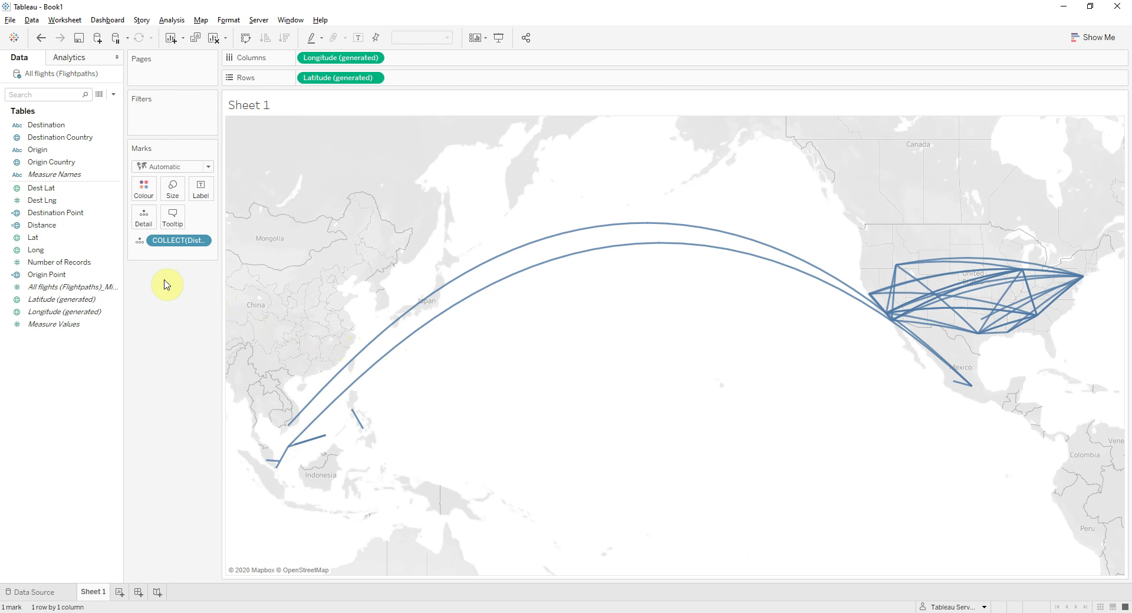
{"action": "double_click", "coordinate": [88, 128]}
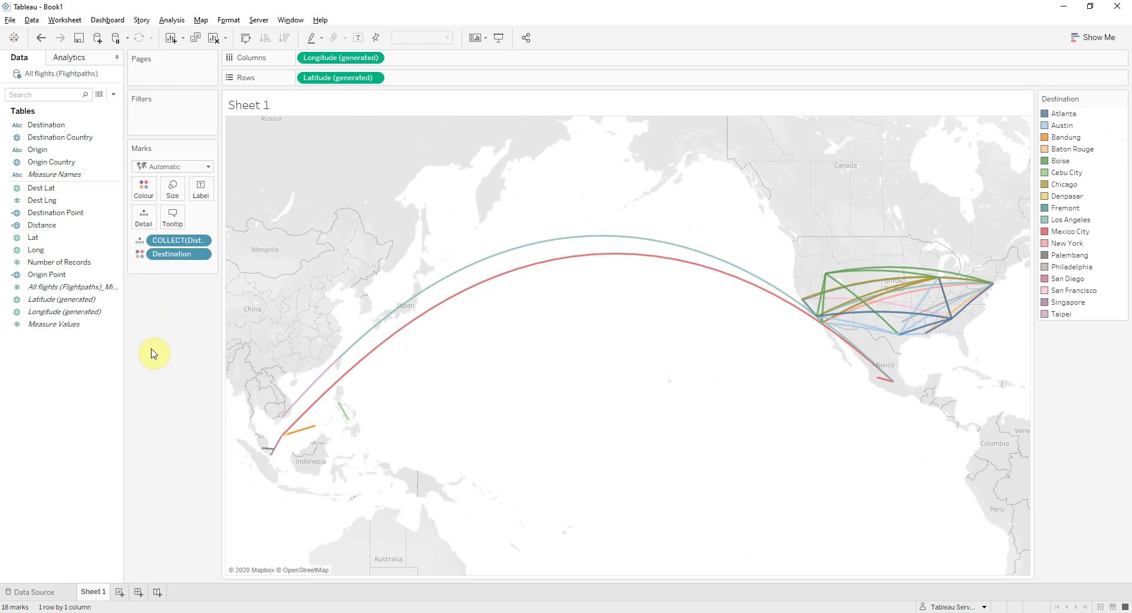
{"action": "mouse_move", "coordinate": [329, 377]}
Start a new calculated field named 'Buffer'
{"action": "left_click", "coordinate": [115, 95]}
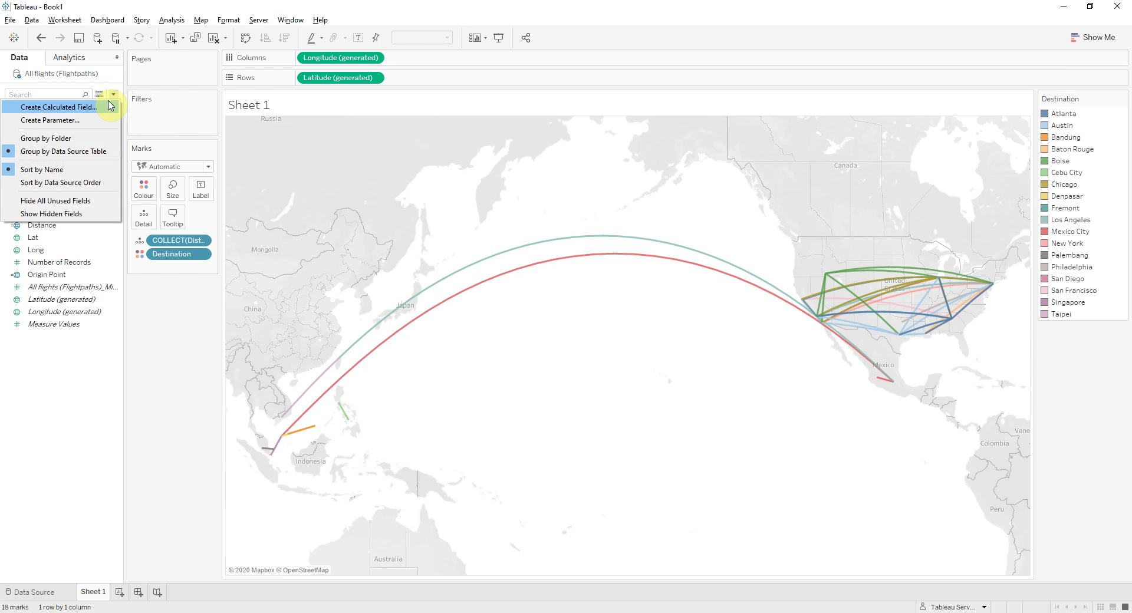
{"action": "left_click", "coordinate": [108, 105]}
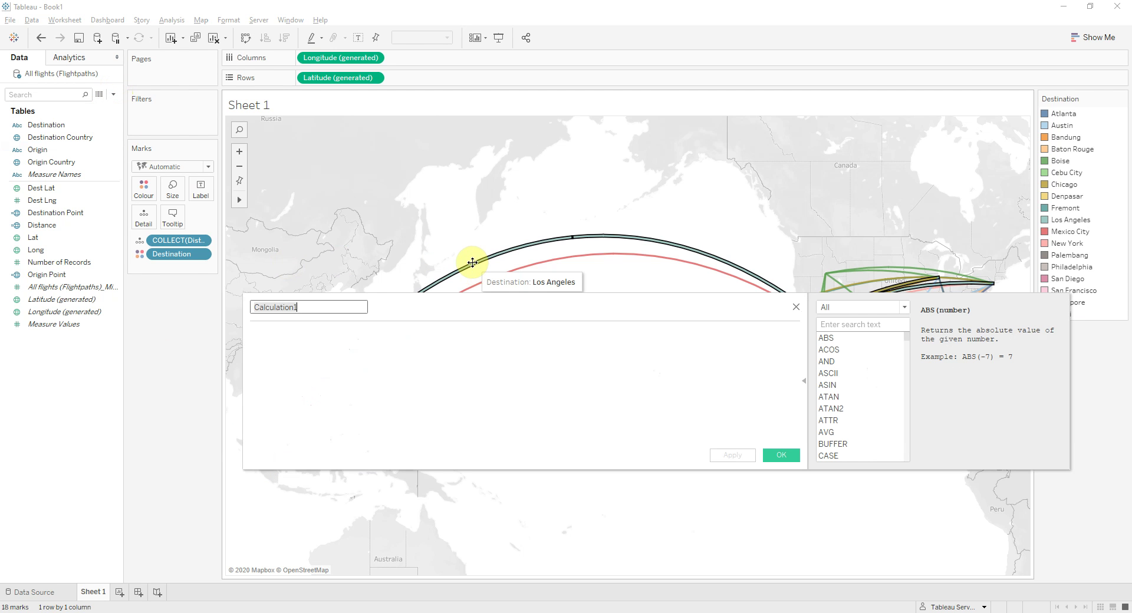
{"action": "type", "text": "Buffer"}
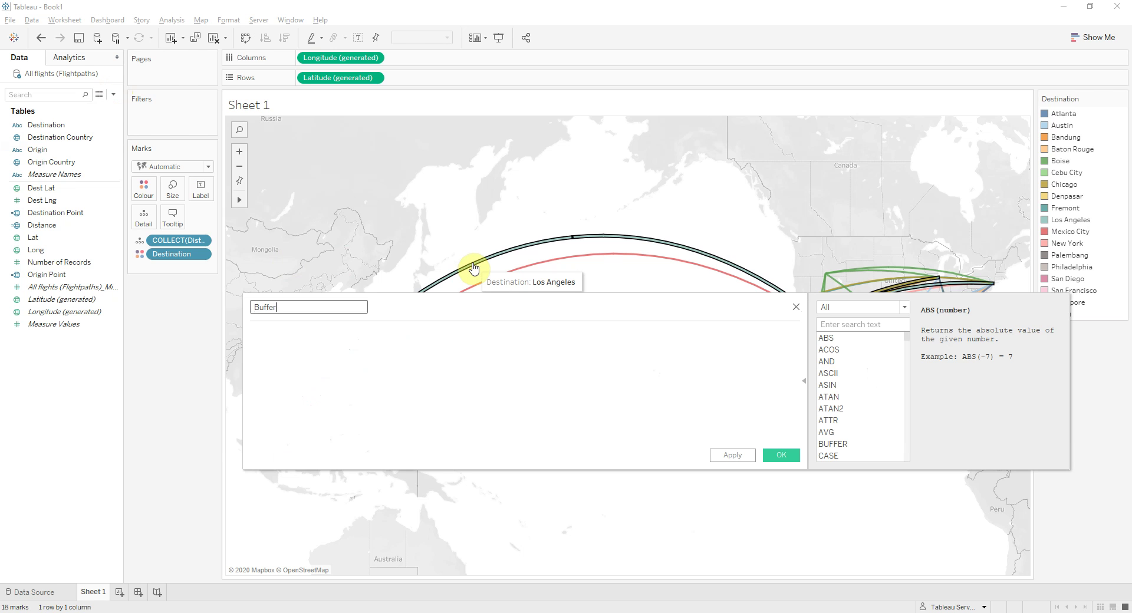
{"action": "key", "text": "Tab"}
Define it as BUFFER([Destination Point],100,'km') and save the calculation
{"action": "type", "text": "bu"}
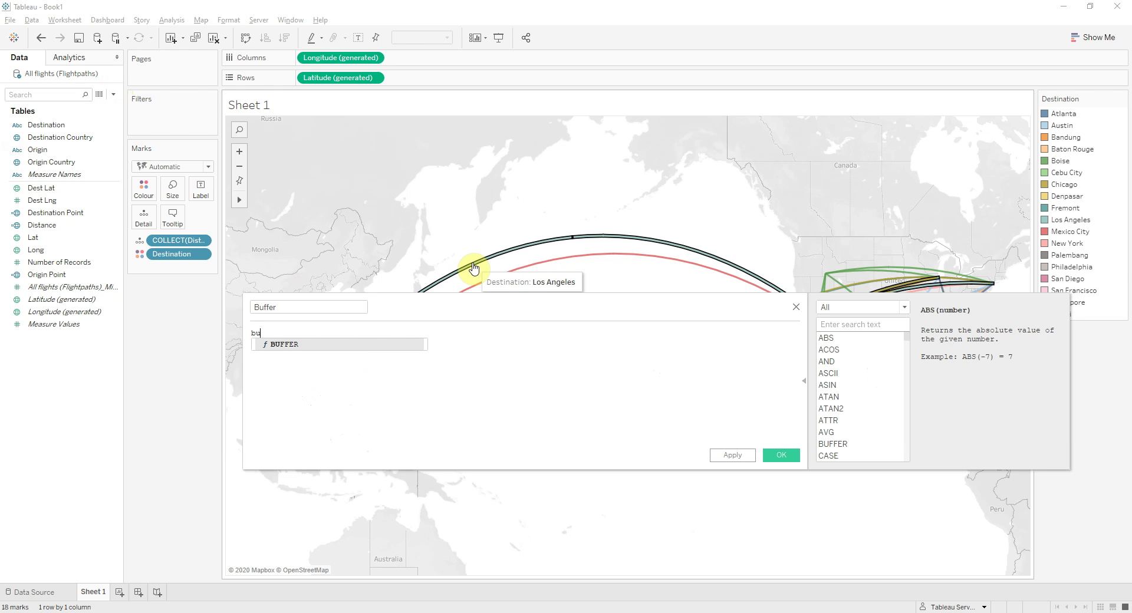
{"action": "key", "text": "Return"}
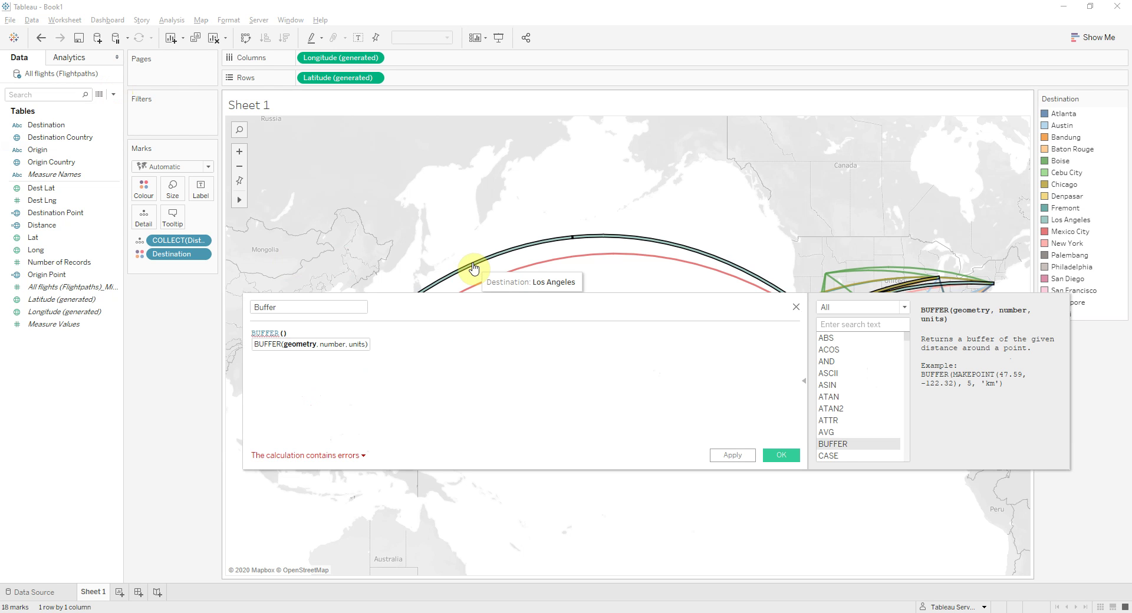
{"action": "type", "text": "des"}
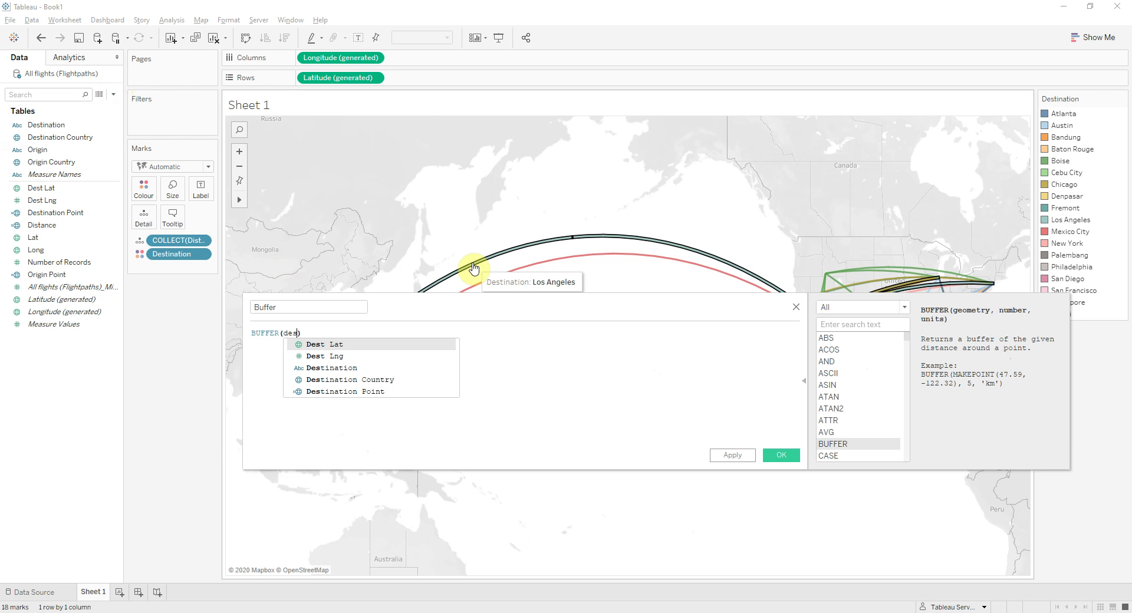
{"action": "key", "text": "Down"}
{"action": "key", "text": "Down"}
{"action": "key", "text": "Down"}
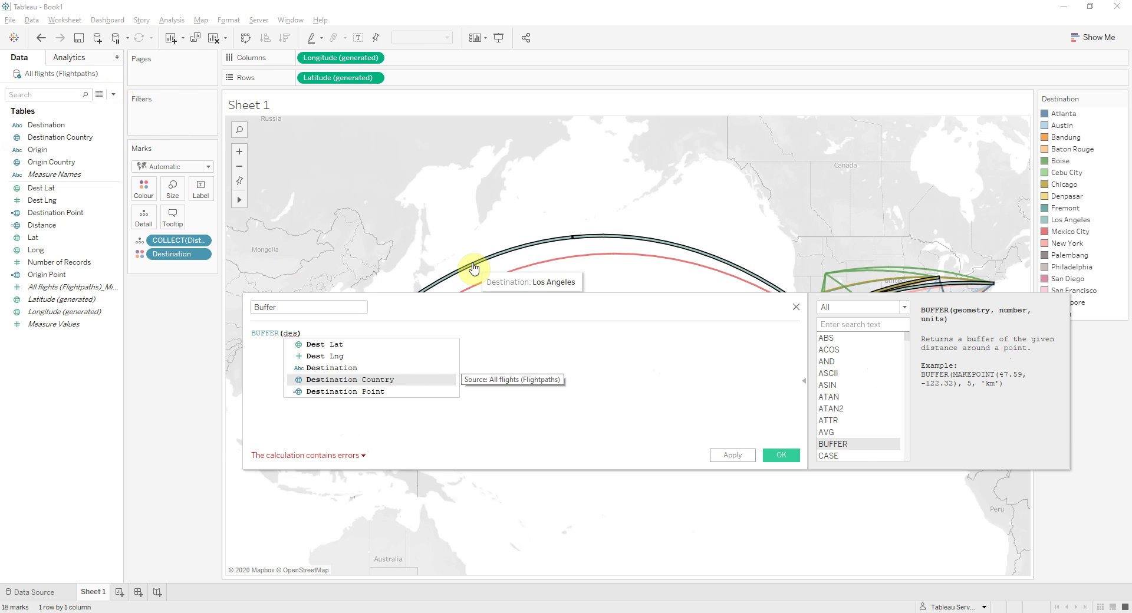
{"action": "key", "text": "Down"}
{"action": "key", "text": "Return"}
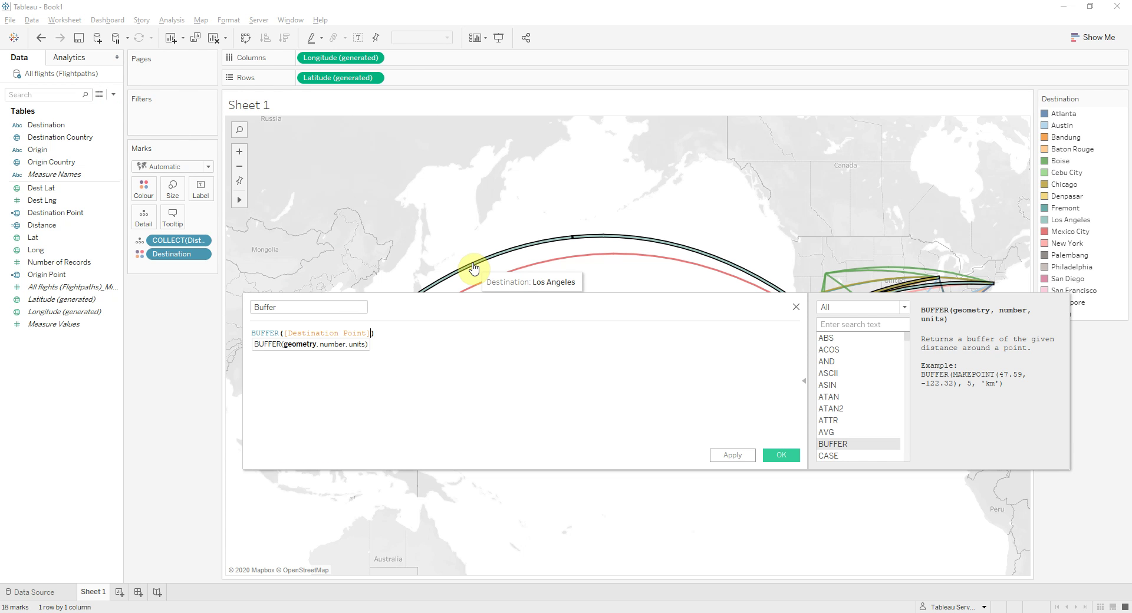
{"action": "type", "text": ","}
{"action": "type", "text": "100,"}
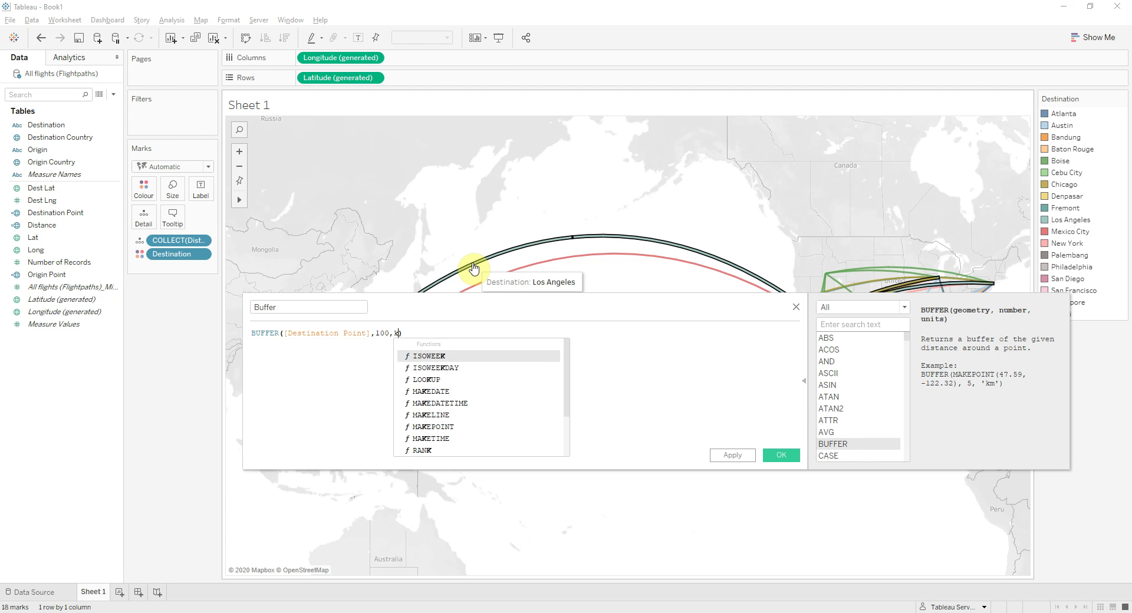
{"action": "type", "text": "'km'"}
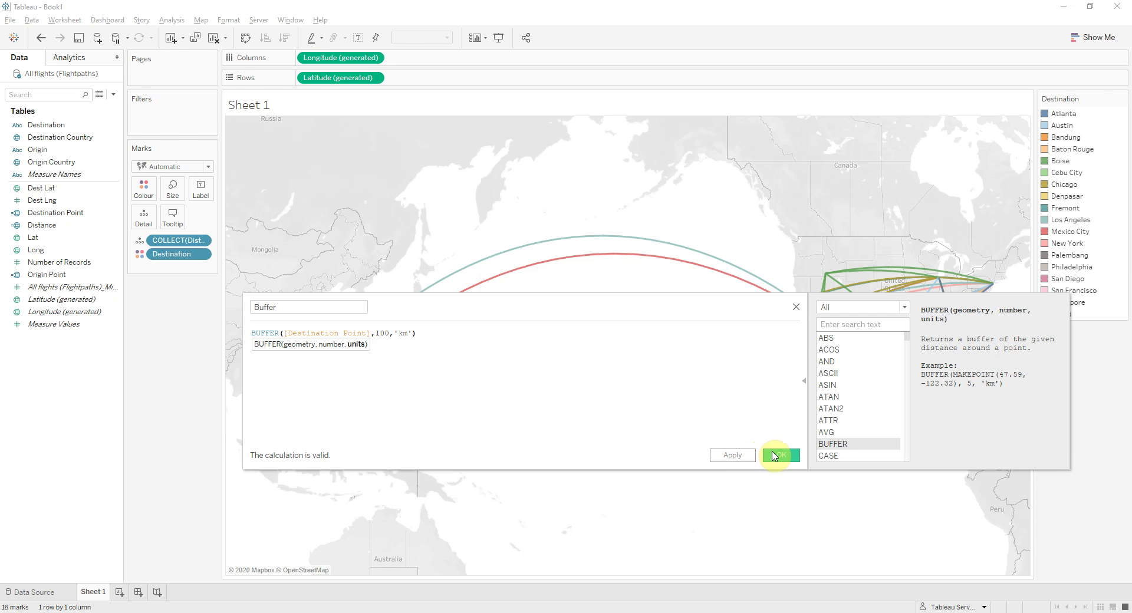
{"action": "left_click", "coordinate": [780, 456]}
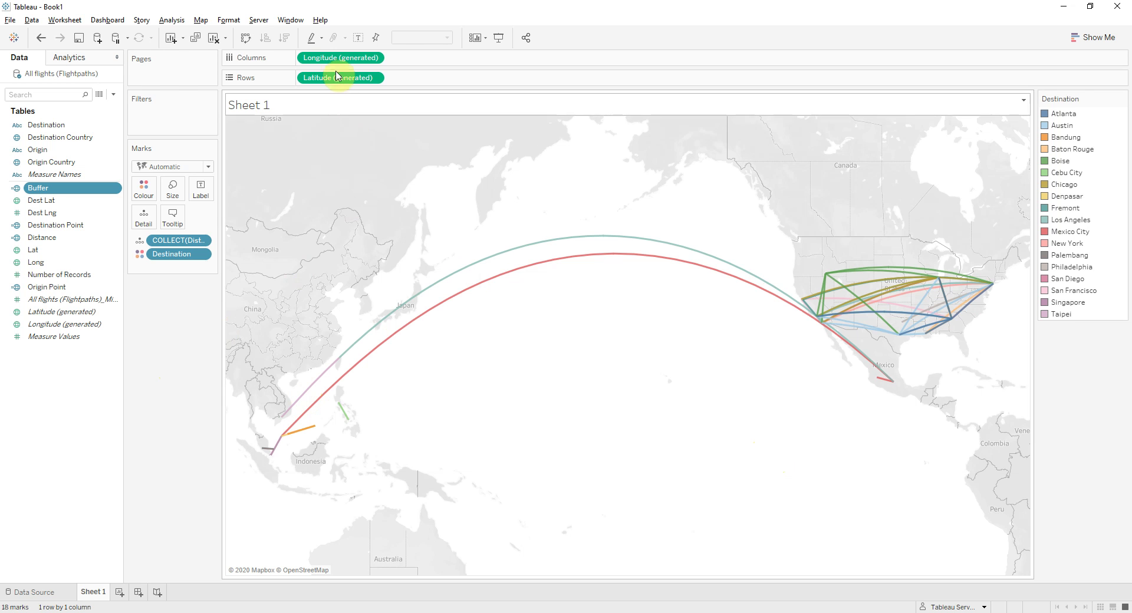
Duplicate the Latitude pill on Rows and make it a dual axis
{"action": "left_click_drag", "start_coordinate": [337, 80], "coordinate": [422, 78]}
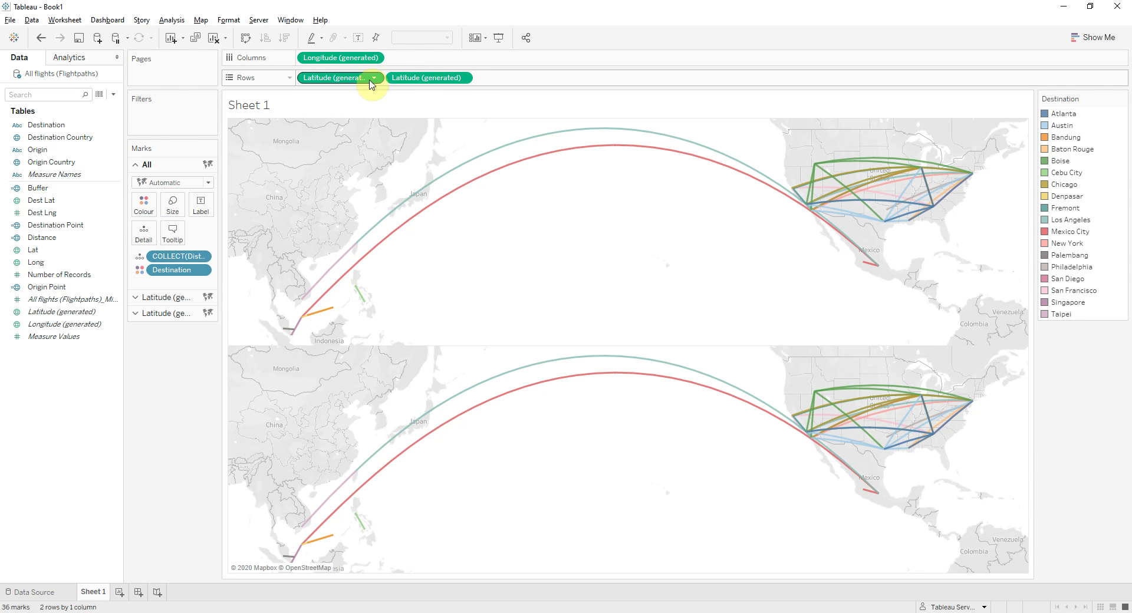
{"action": "left_click", "coordinate": [463, 77]}
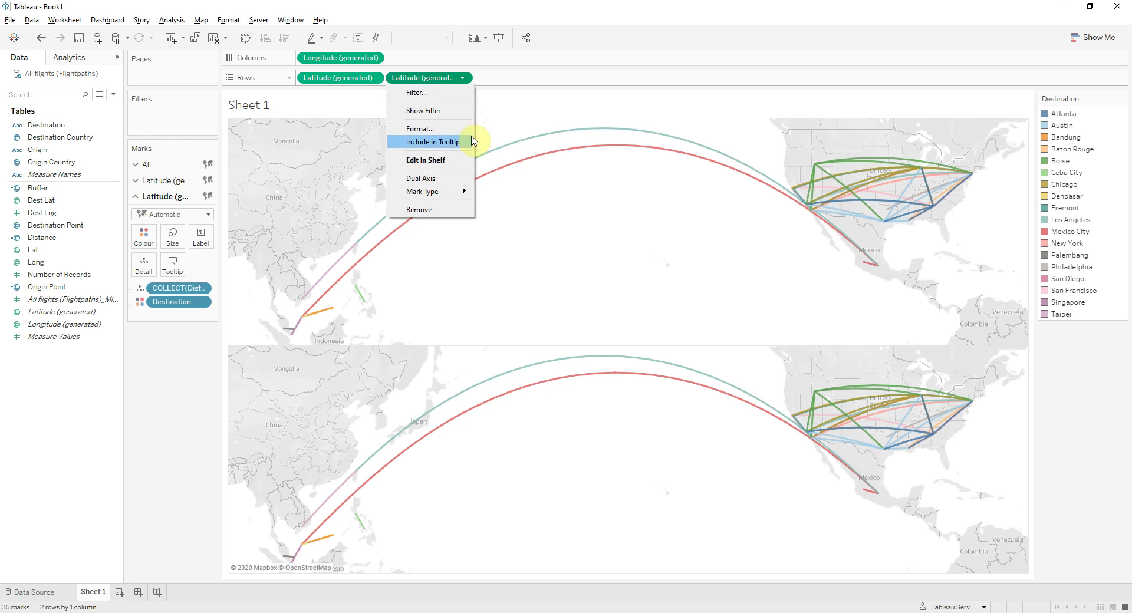
{"action": "left_click", "coordinate": [459, 177]}
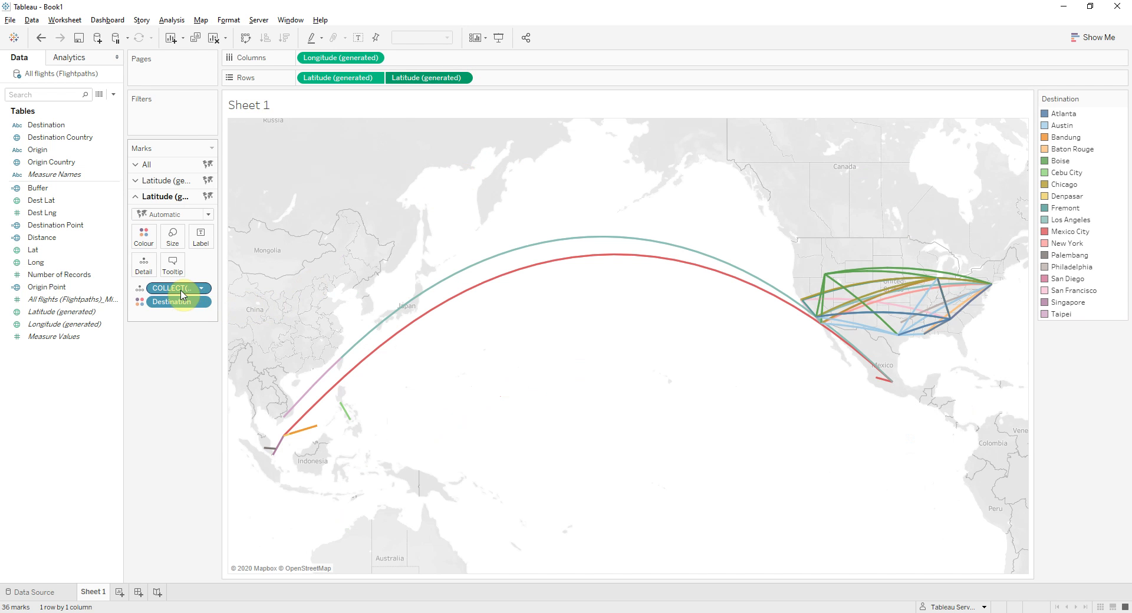
Remove the flight-line COLLECT and Destination fields from the second Marks card
{"action": "left_click_drag", "start_coordinate": [182, 295], "coordinate": [177, 366]}
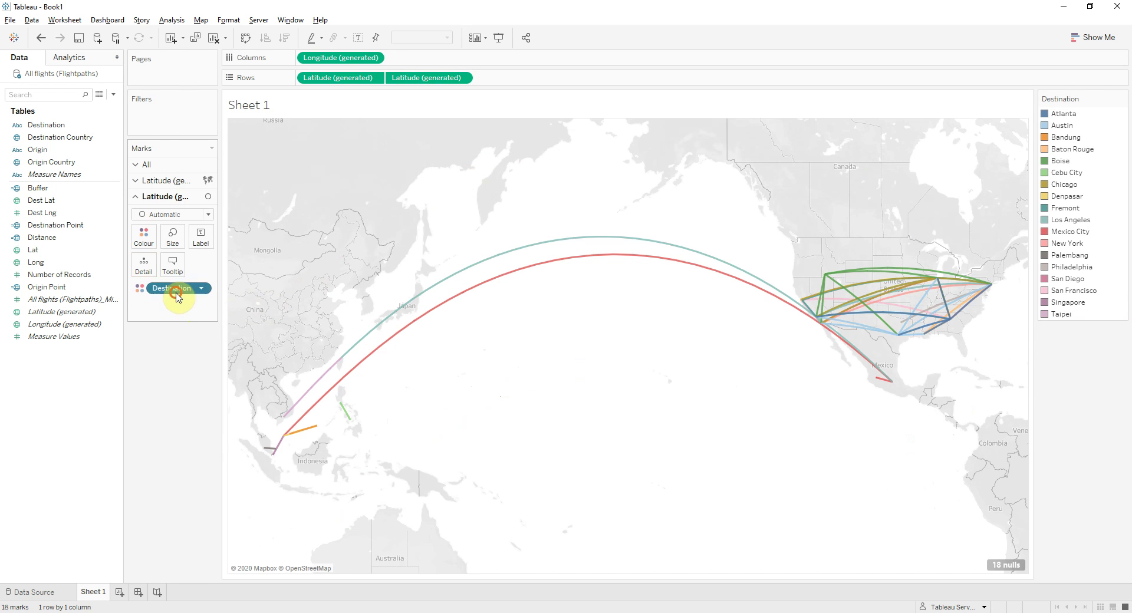
{"action": "double_click", "coordinate": [177, 289]}
{"action": "key", "text": "Return"}
{"action": "left_click_drag", "start_coordinate": [173, 288], "coordinate": [178, 354]}
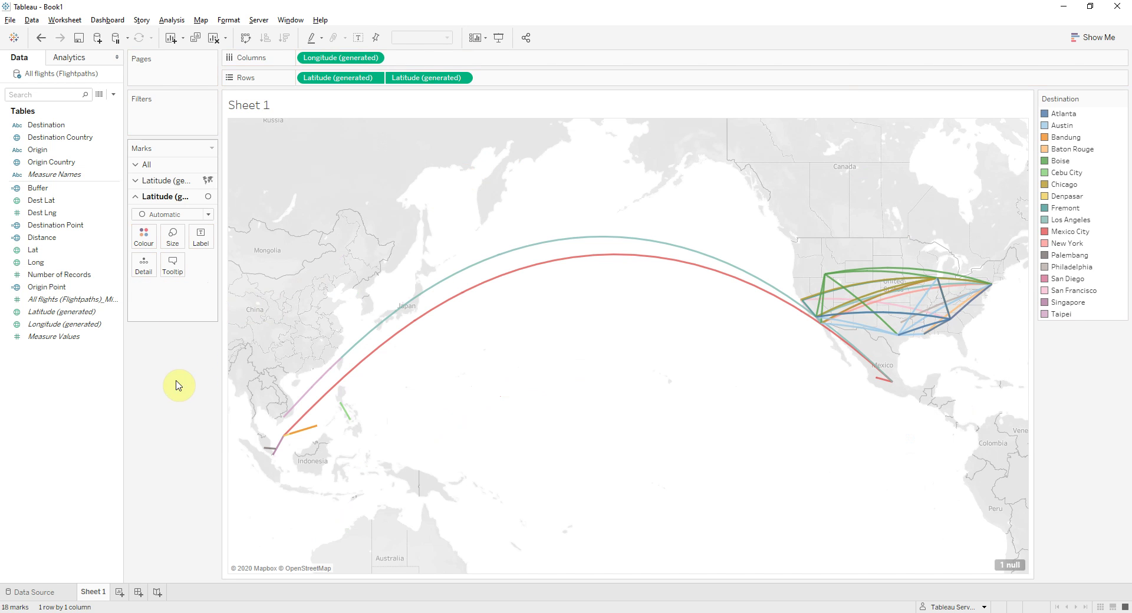
Add the Buffer field to the second layer to draw 100 km destination circles
{"action": "double_click", "coordinate": [66, 191]}
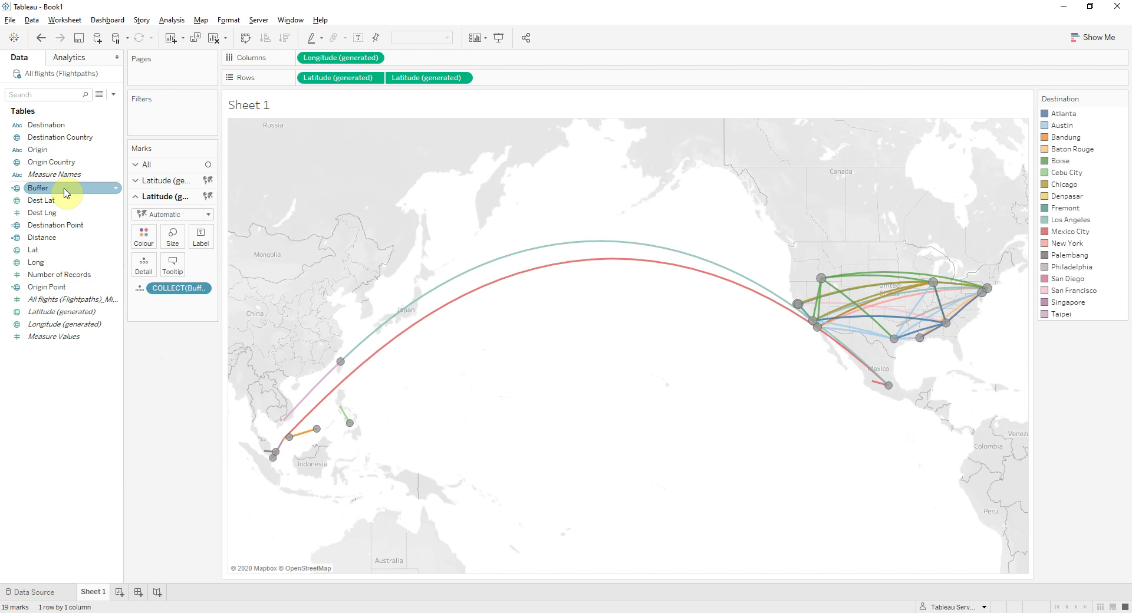